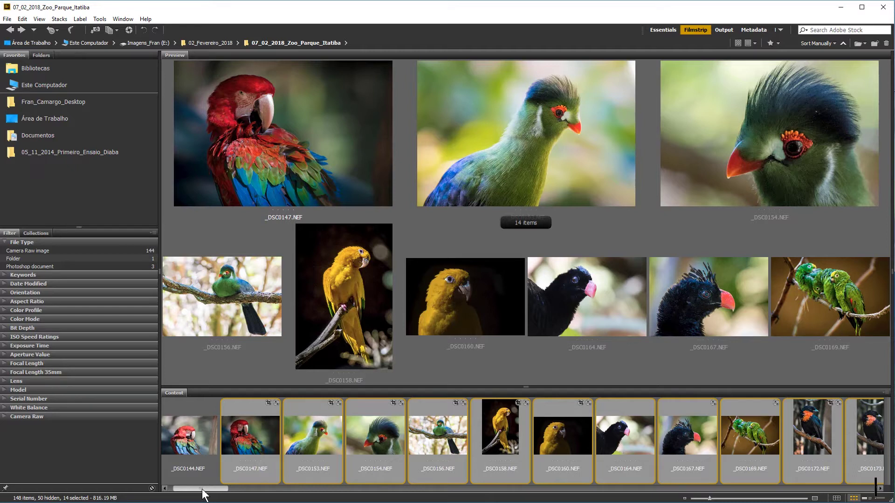
Open the selected bird photos in Camera Raw, browse them in the filmstrip, and return to Bridge
mouse_move(202, 489)
left_mouse_down()
mouse_move(235, 489)
mouse_move(217, 489)
left_mouse_up()
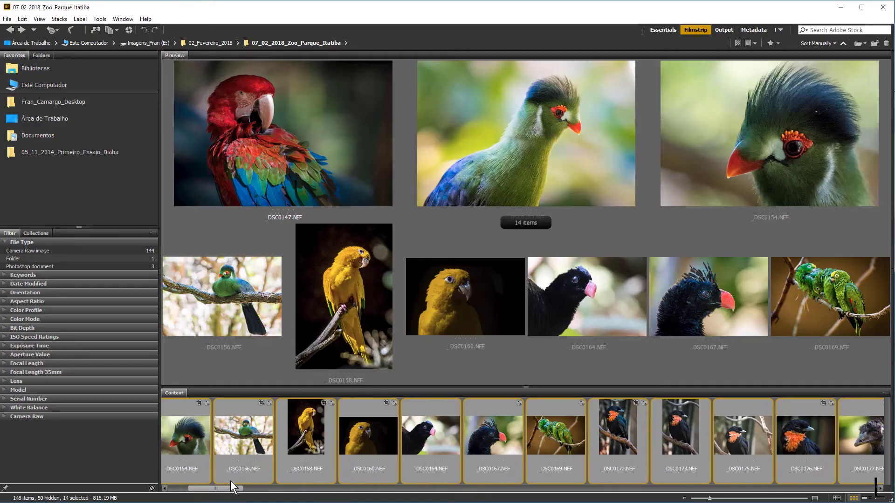
key("ctrl+o")
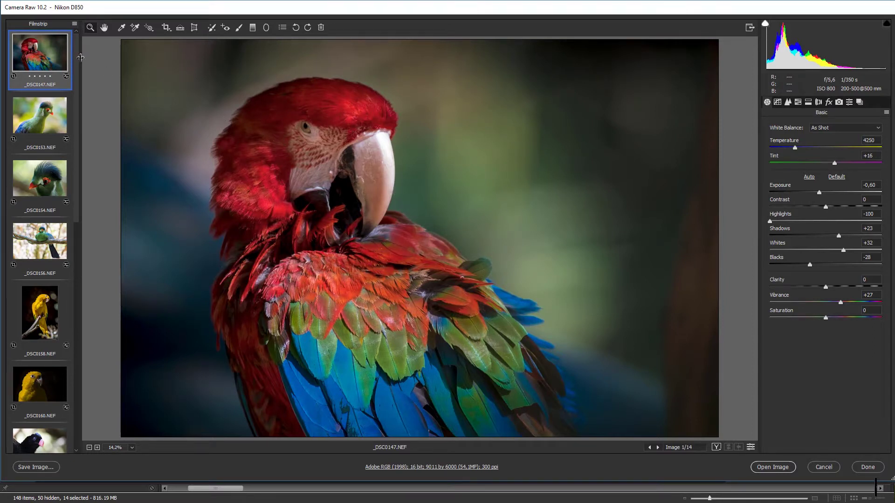
scroll(72, 308, "down", 10)
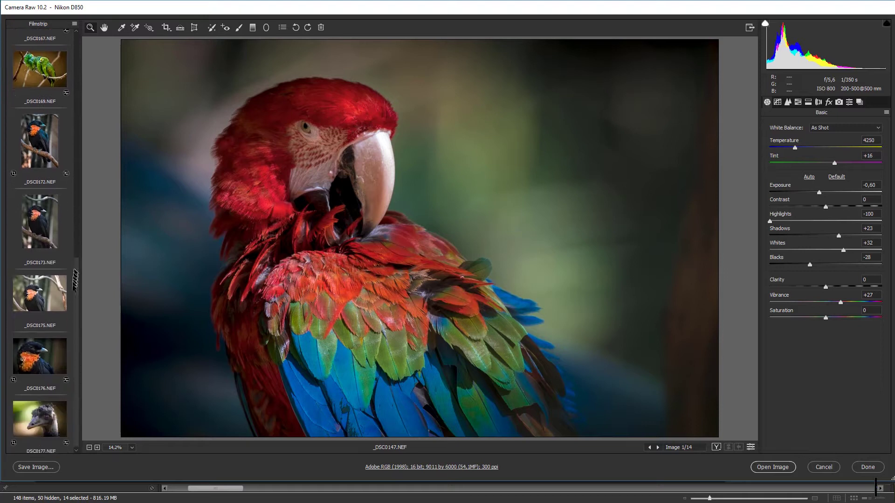
scroll(72, 309, "up", 6)
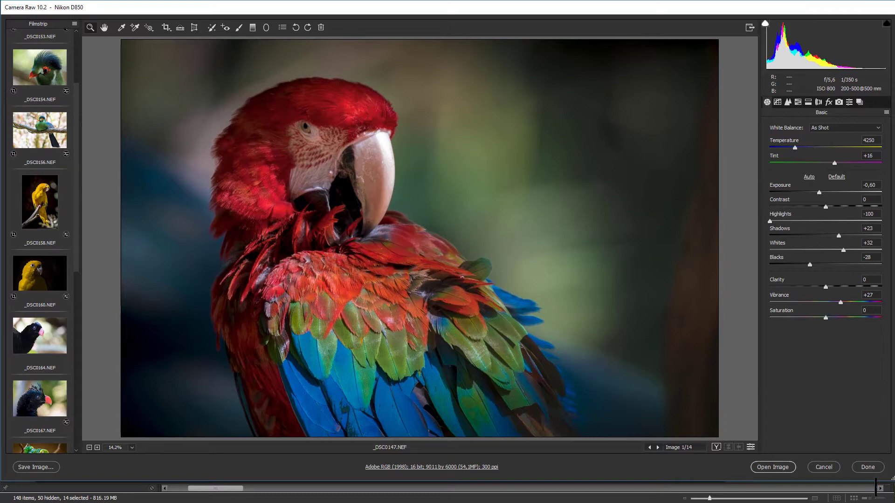
key("Escape")
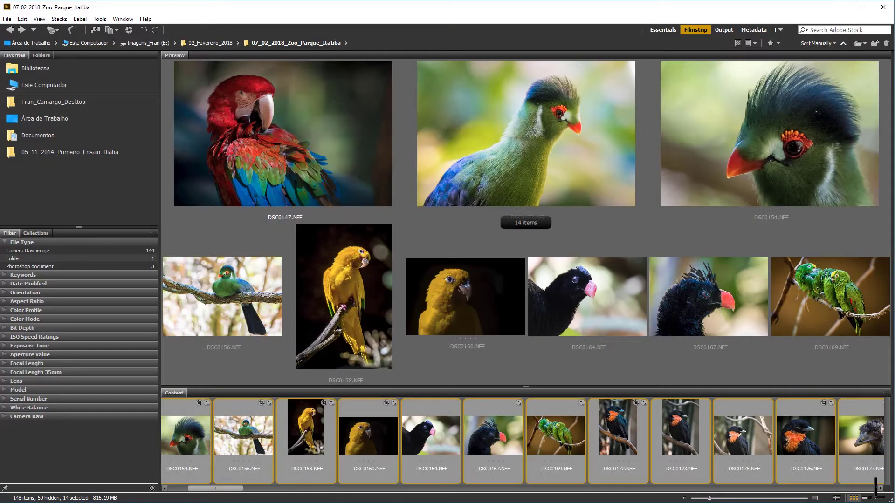
Select the photos from _DSC0154.NEF through _DSC0177.NEF and switch to Camera Raw
left_click(190, 434)
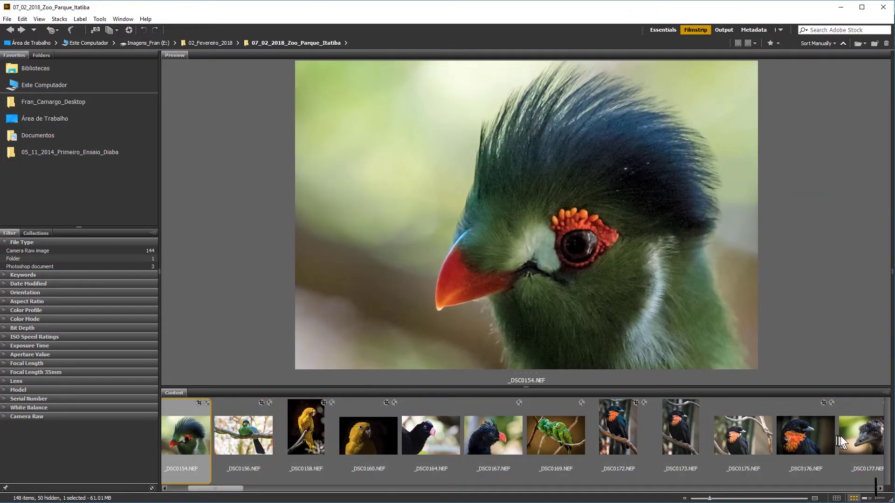
left_click(857, 436, "shift")
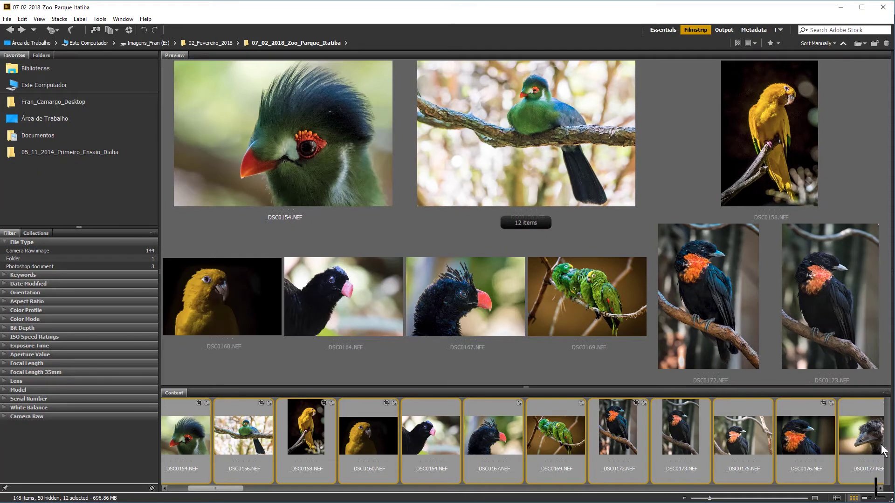
key("ctrl+r")
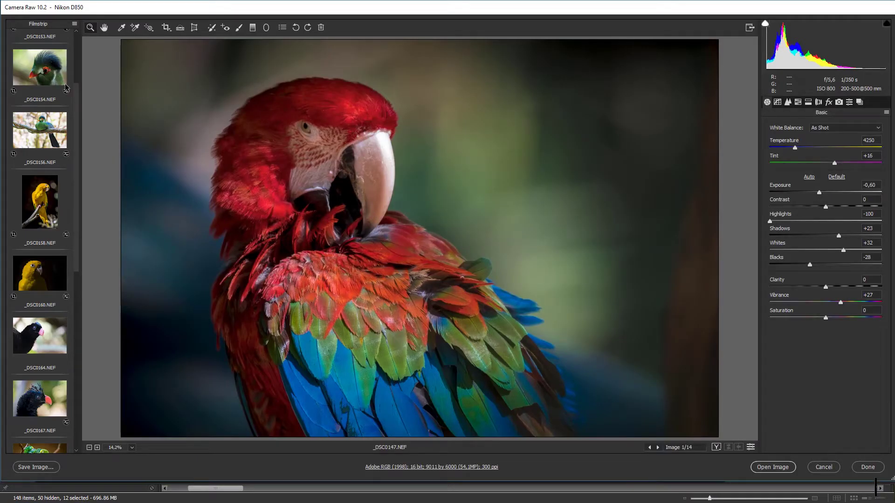
Examine the adjustments on photos _DSC0156, _DSC0158, _DSC0160, _DSC0164 and _DSC0154 in turn
scroll(65, 91, "up", 2)
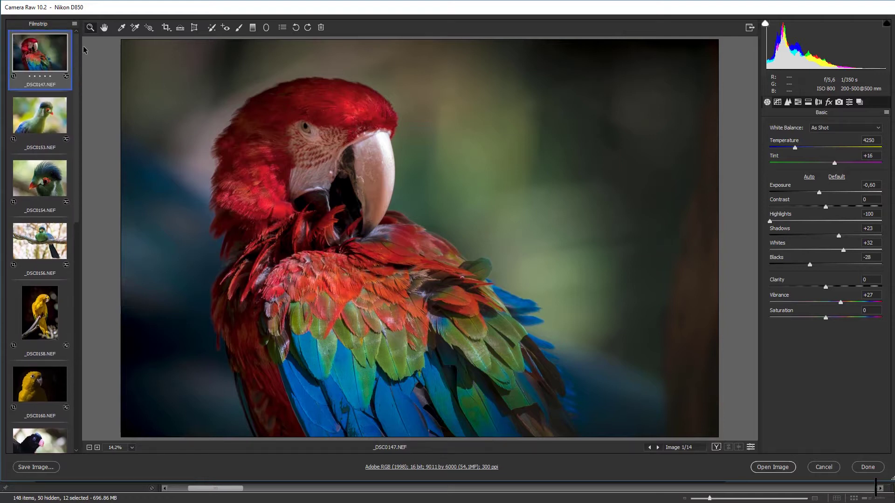
mouse_move(82, 79)
left_mouse_down()
mouse_move(71, 295)
mouse_move(88, 94)
left_mouse_up()
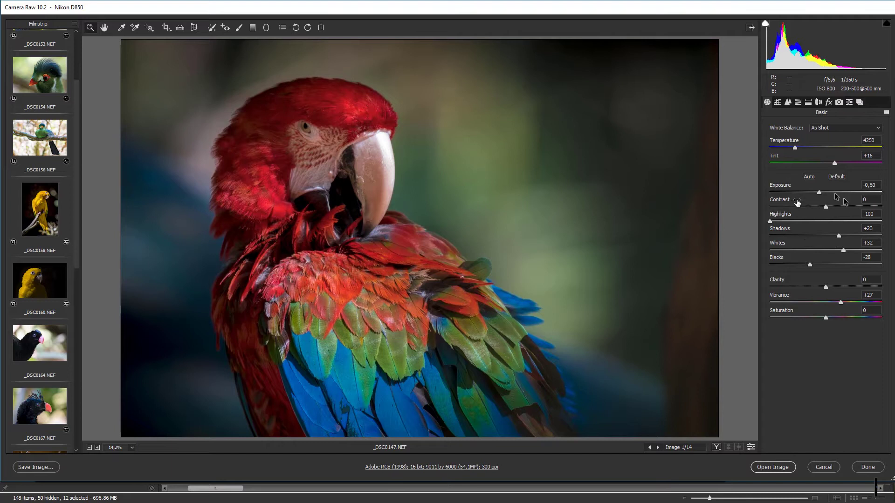
left_click(37, 144)
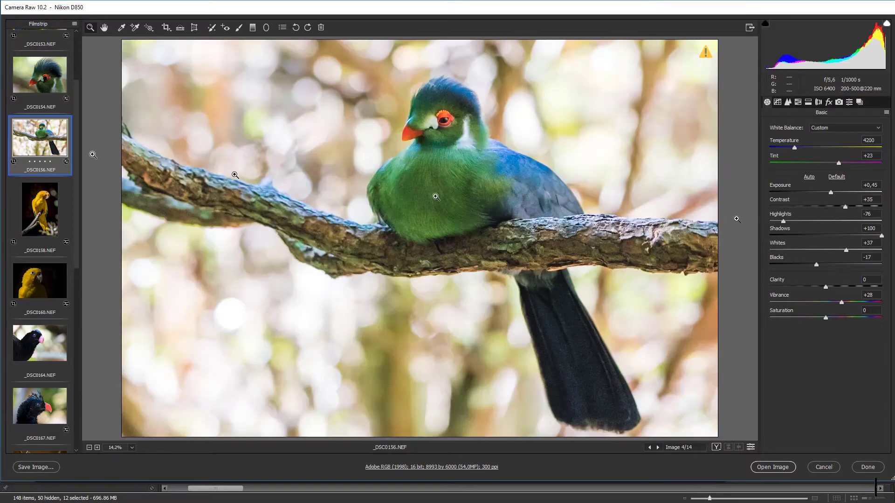
left_click(37, 220)
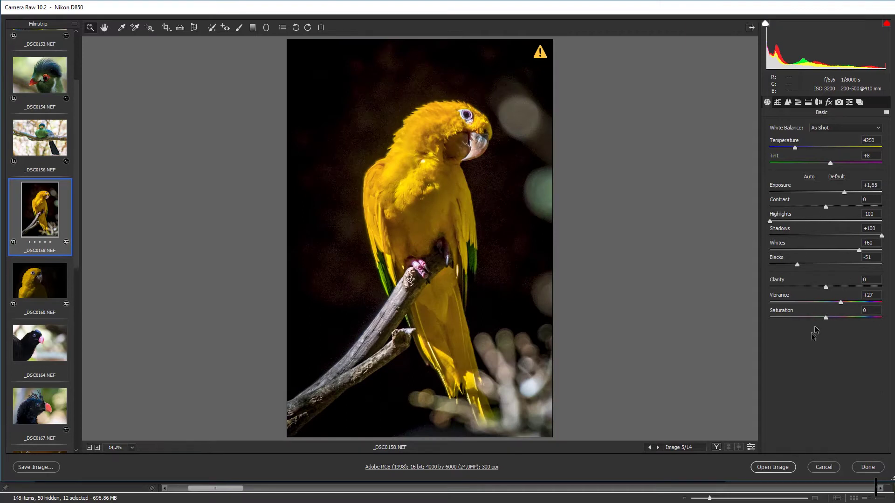
left_click(52, 293)
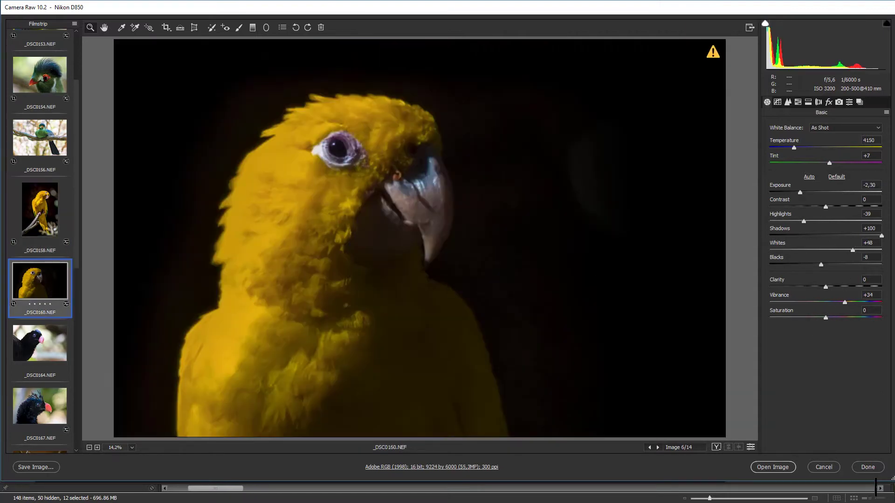
left_click(50, 337)
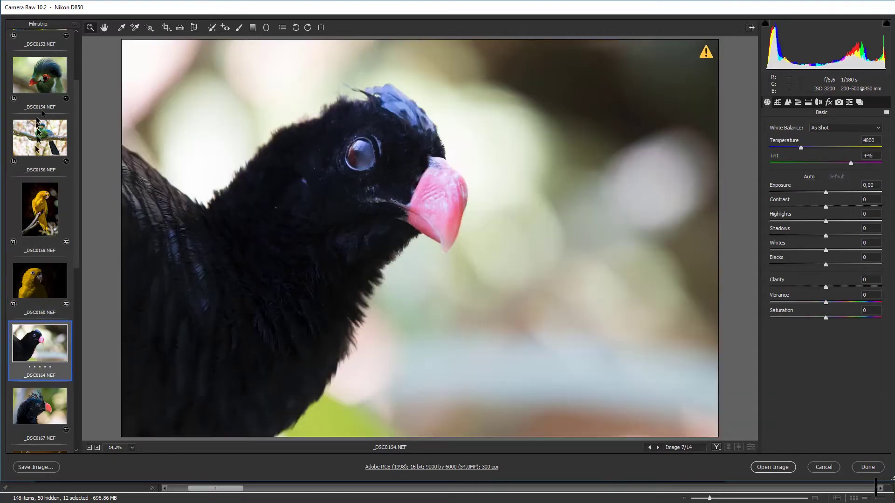
left_click(49, 88)
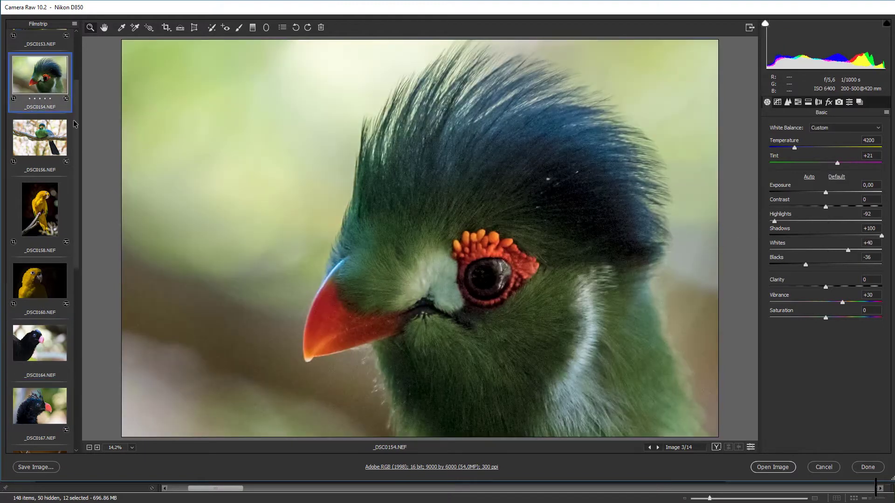
Select all photos for saving and set the destination to the desktop folder Exportar do ACR
key("ctrl+a")
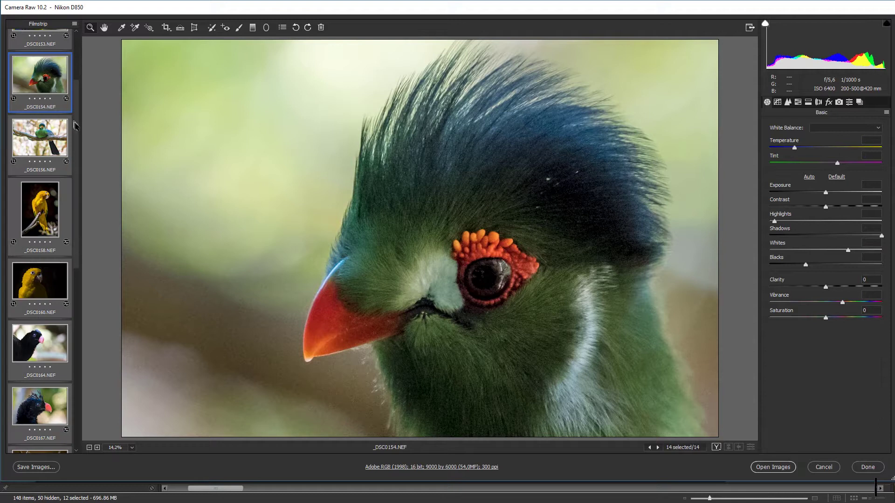
left_click(30, 468)
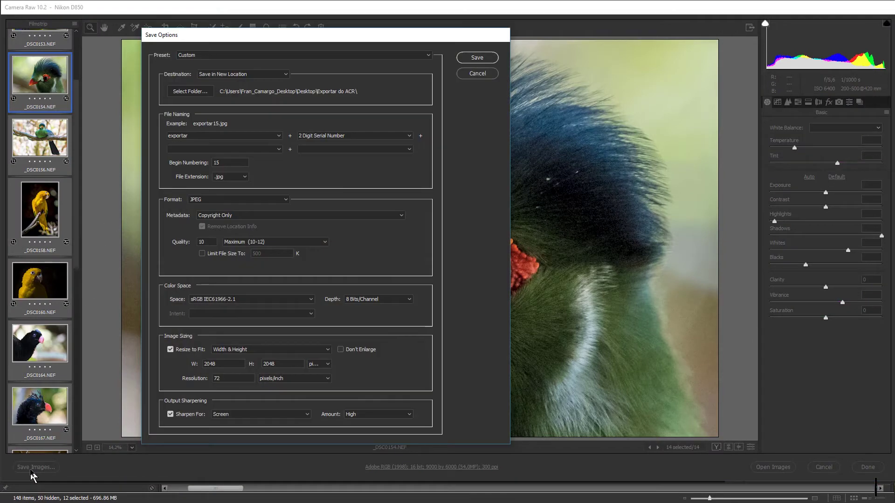
left_click(191, 94)
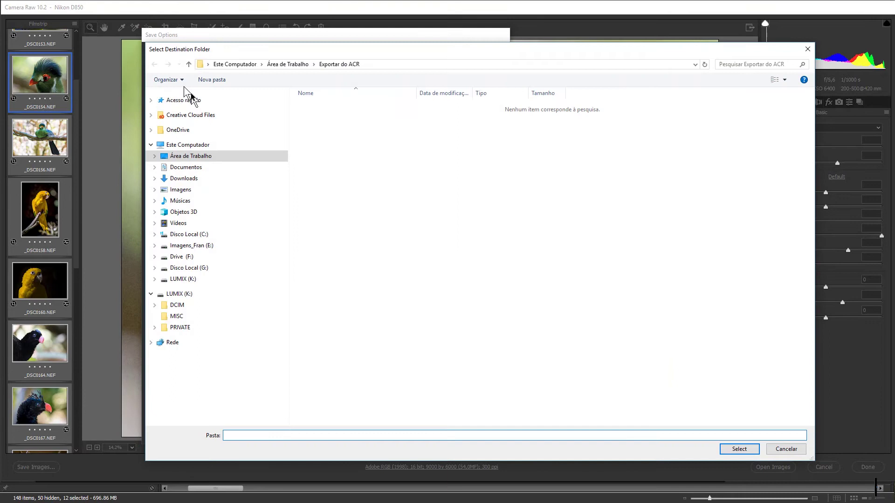
left_click(298, 65)
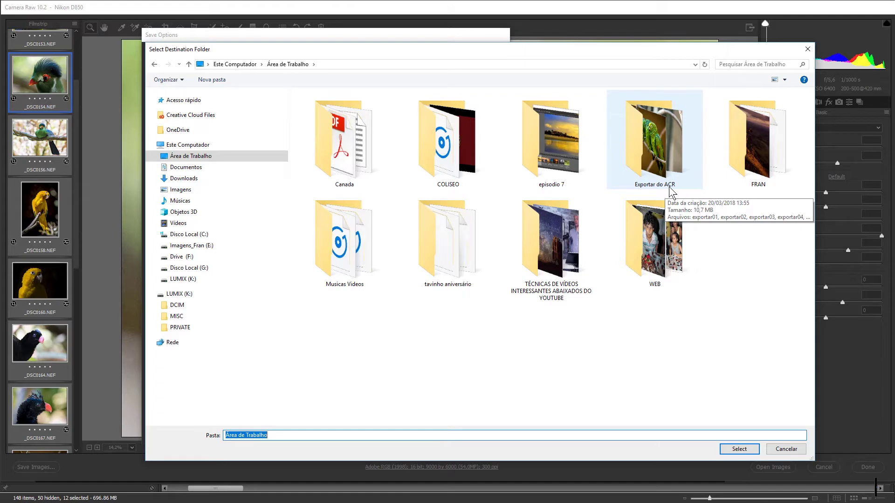
left_click(667, 153)
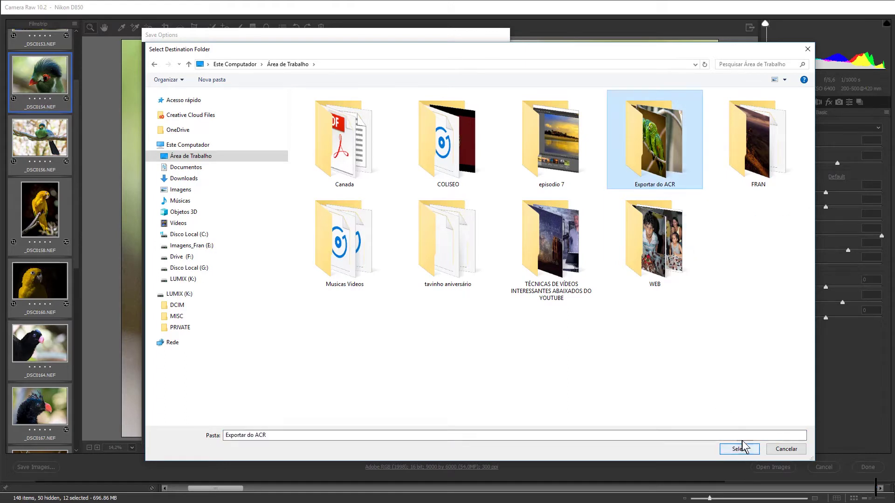
double_click(645, 161)
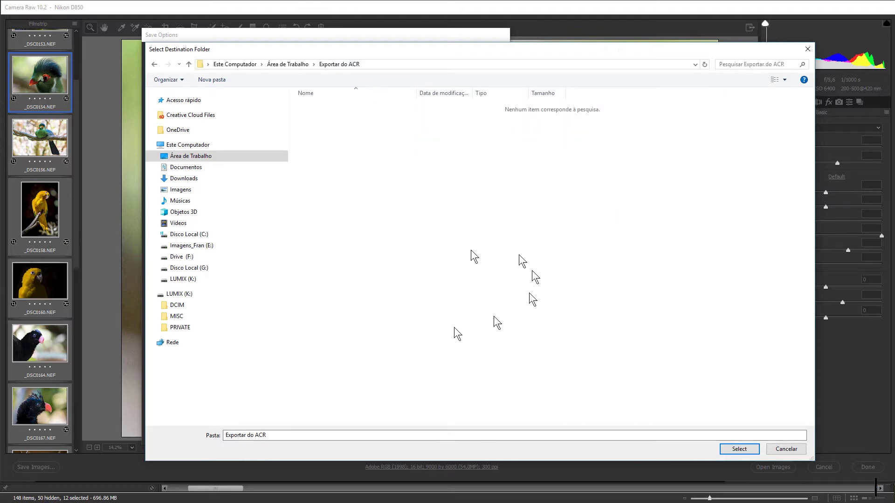
left_click(739, 448)
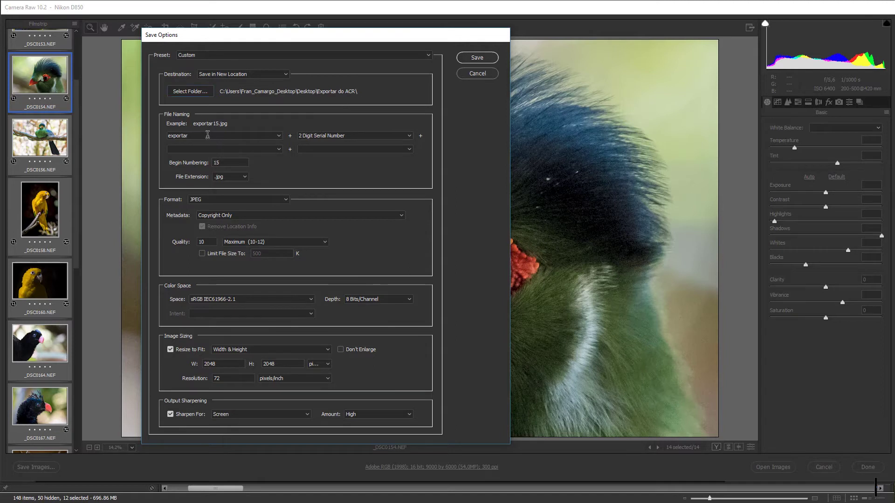
Keep the 2 Digit Serial Number naming and start the numbering at 01
left_click(407, 138)
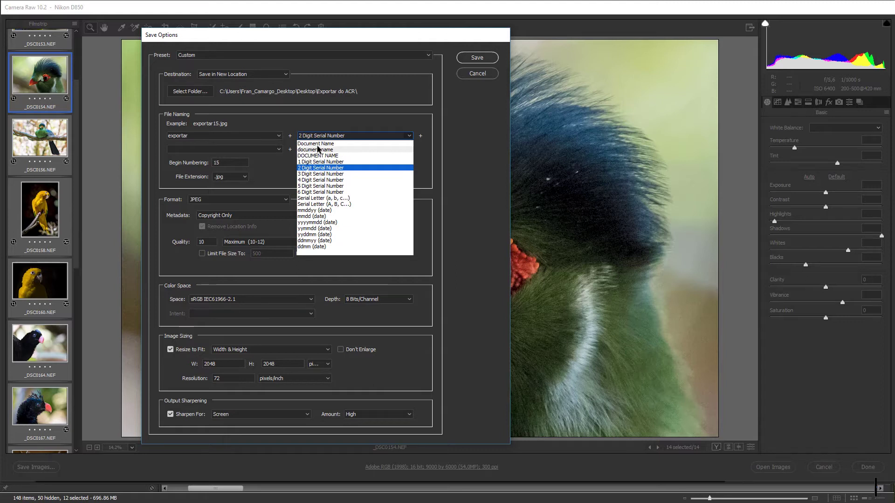
left_click(326, 167)
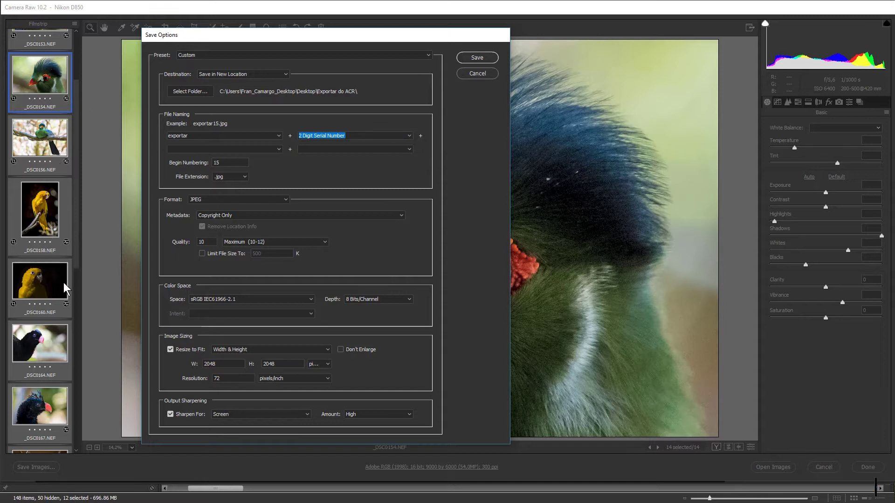
double_click(223, 163)
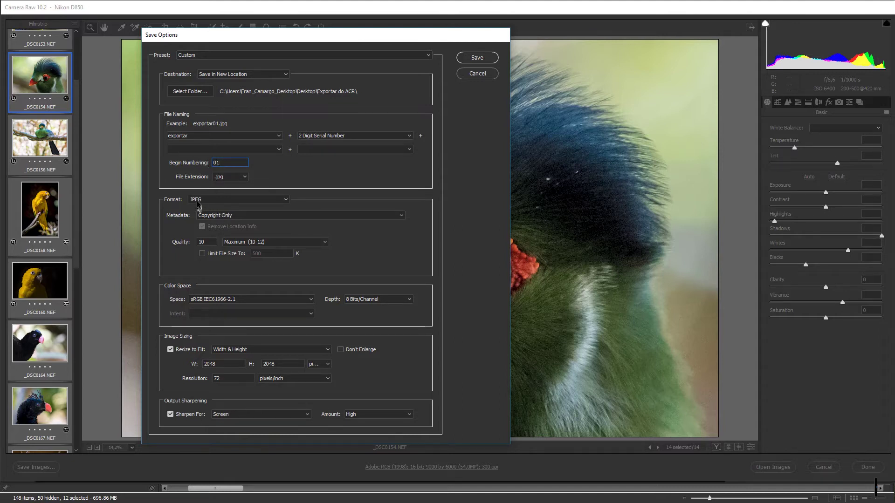
Try the Digital Negative output format and look over the available file extensions
left_click(280, 204)
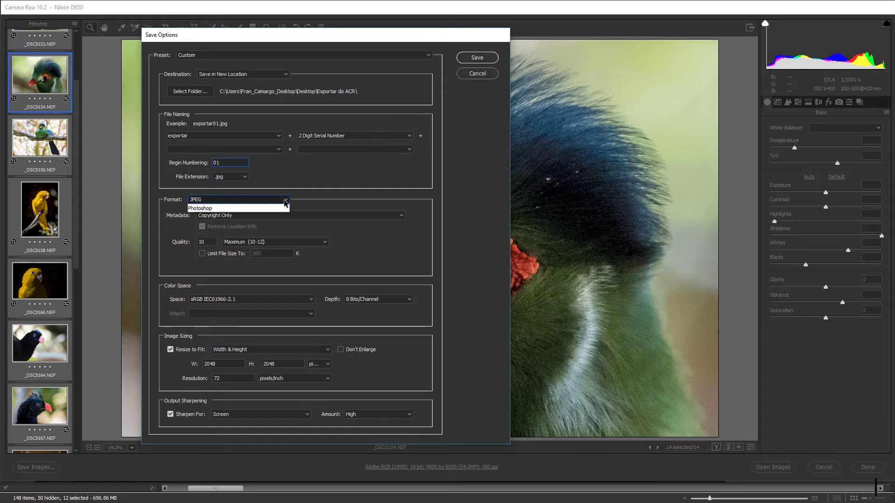
left_click(202, 208)
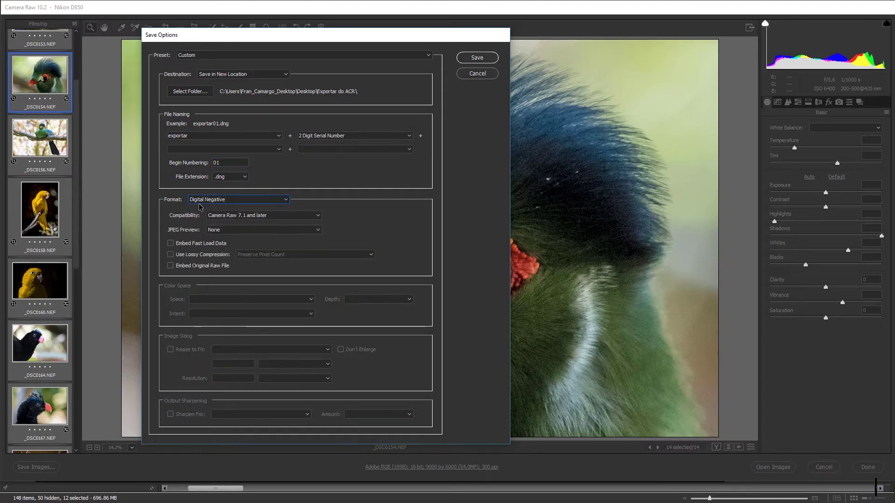
left_click(245, 178)
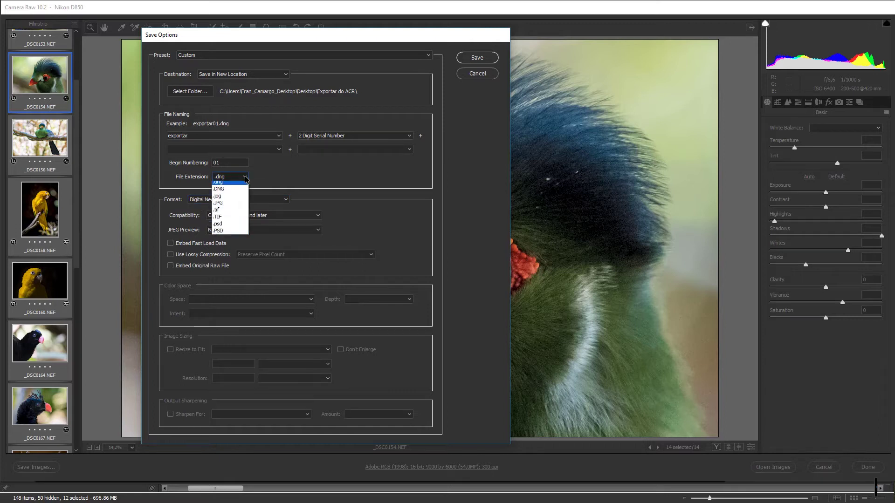
left_click(245, 178)
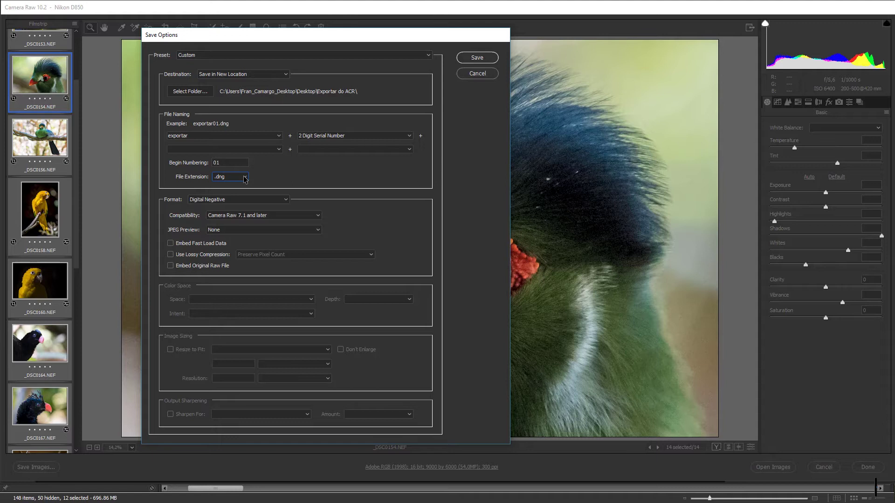
Try the .JPG, .TIF and .psd file extensions in turn to compare their format options
left_click(245, 179)
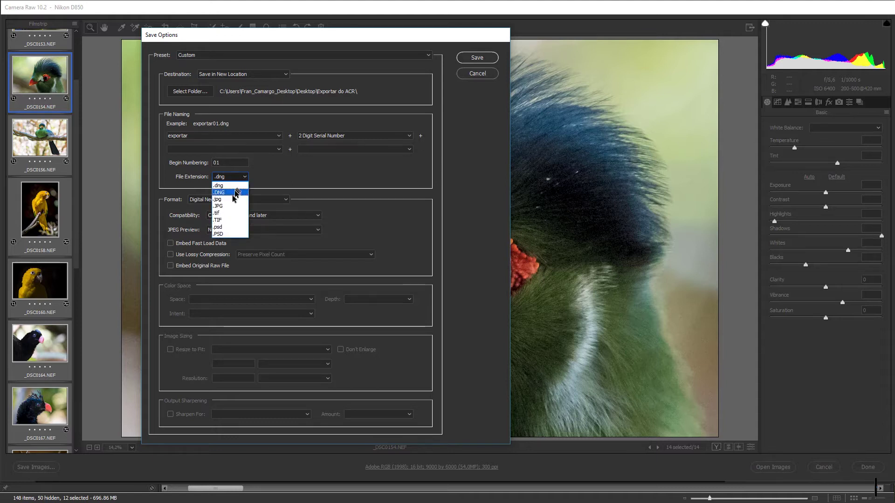
left_click(231, 206)
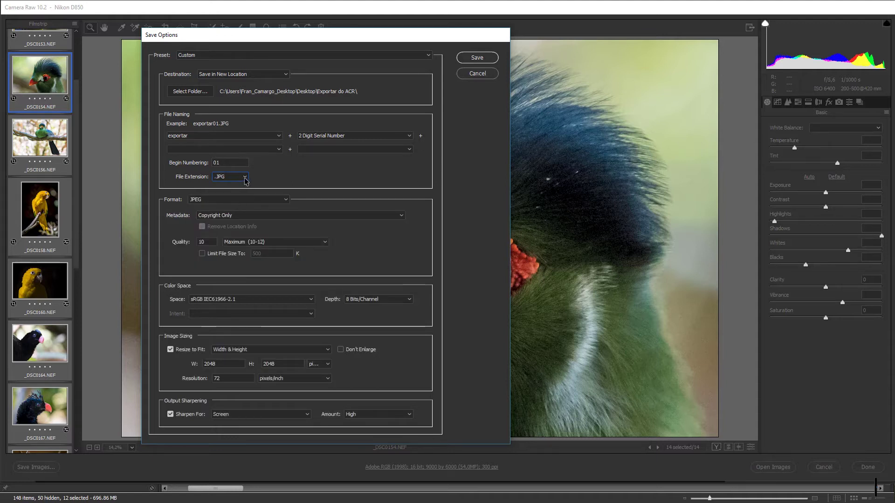
left_click(244, 177)
left_click(235, 220)
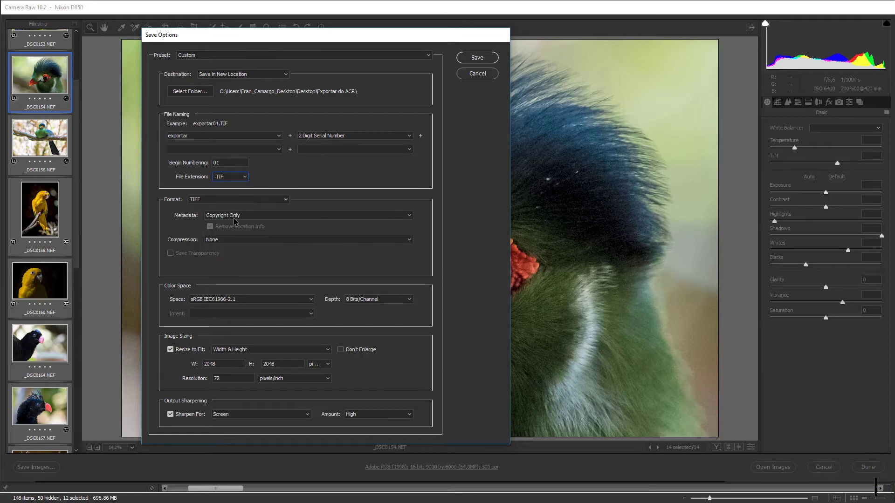
left_click(244, 177)
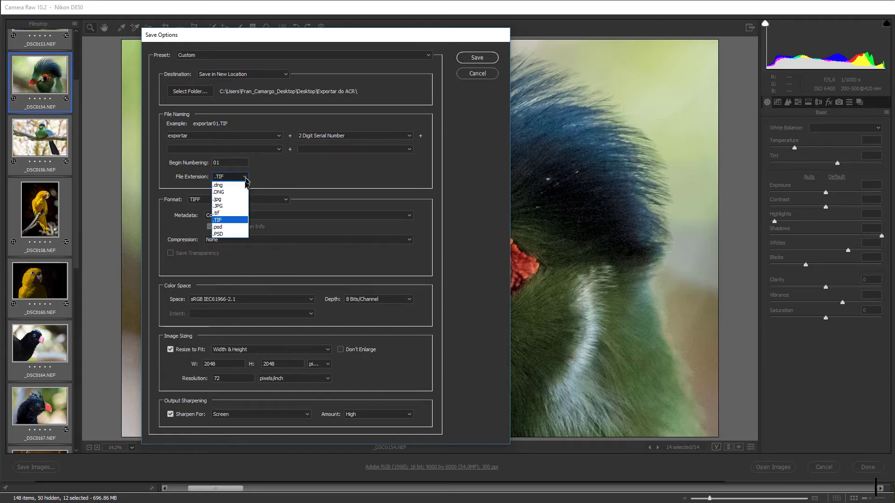
left_click(235, 227)
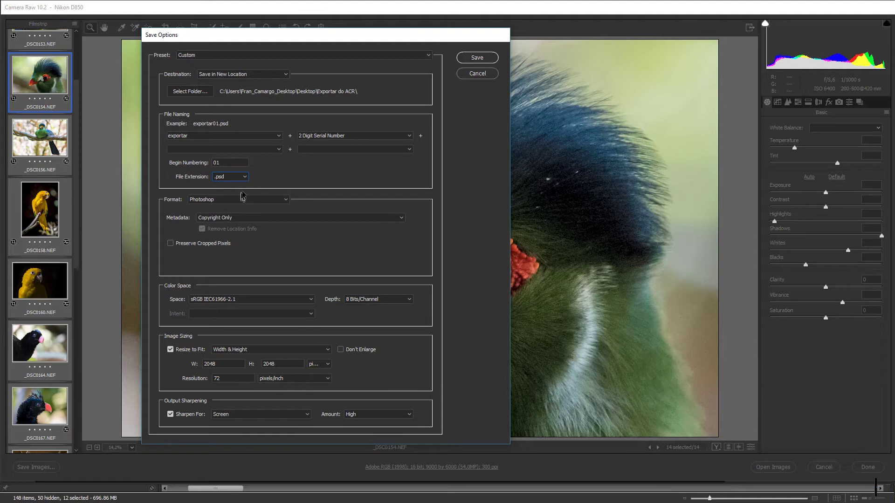
Set the file extension to .JPG and keep the metadata at Copyright Only
left_click(244, 177)
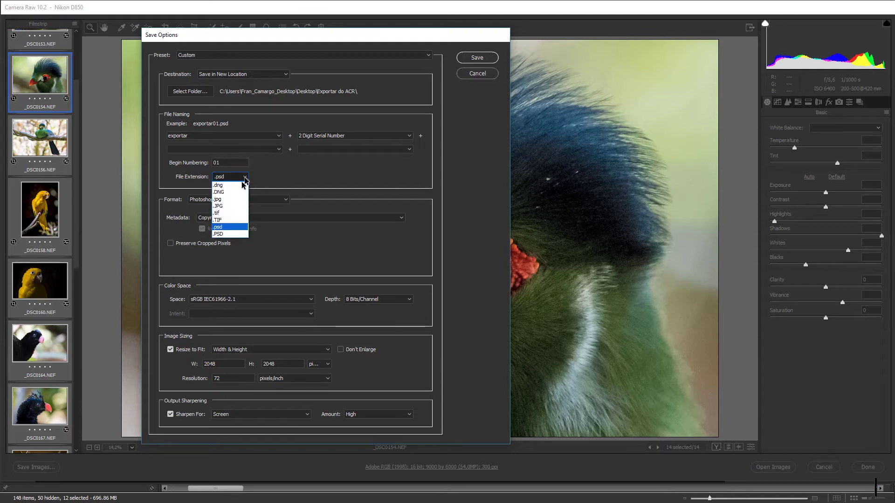
left_click(236, 205)
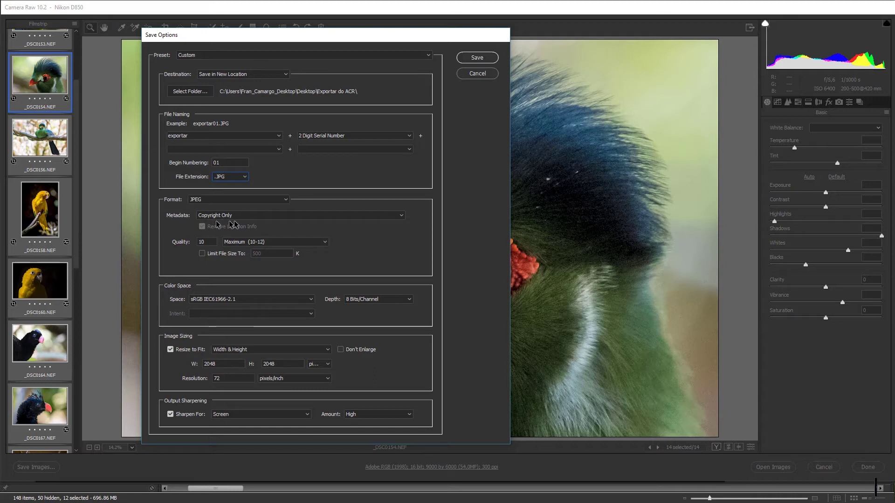
left_click(396, 216)
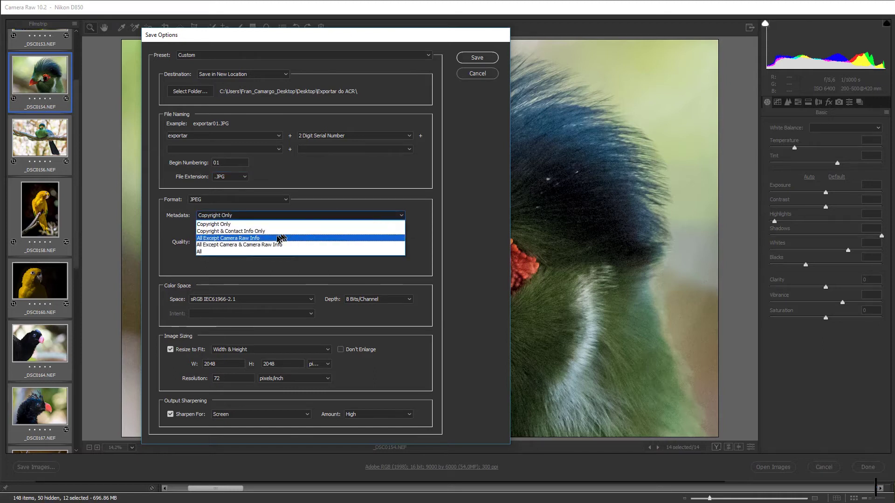
left_click(289, 224)
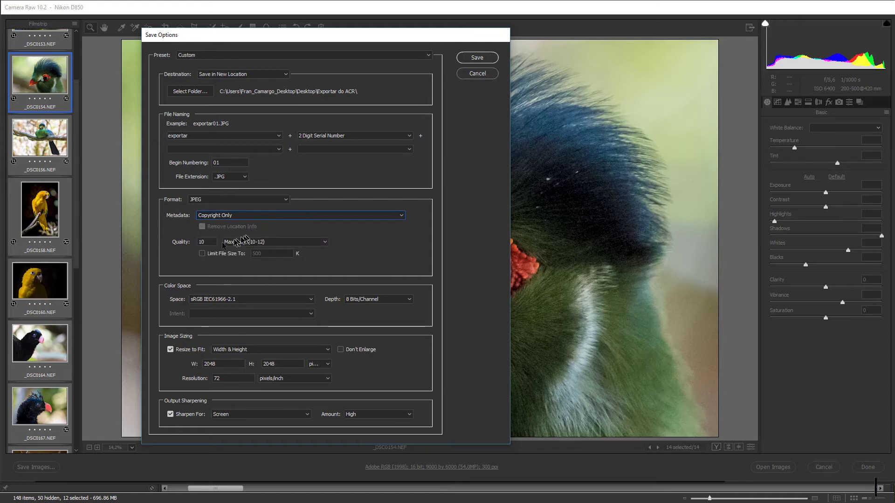
Keep the JPEG quality at Maximum (10-12) and the color depth at 8 Bits/Channel
left_click(326, 244)
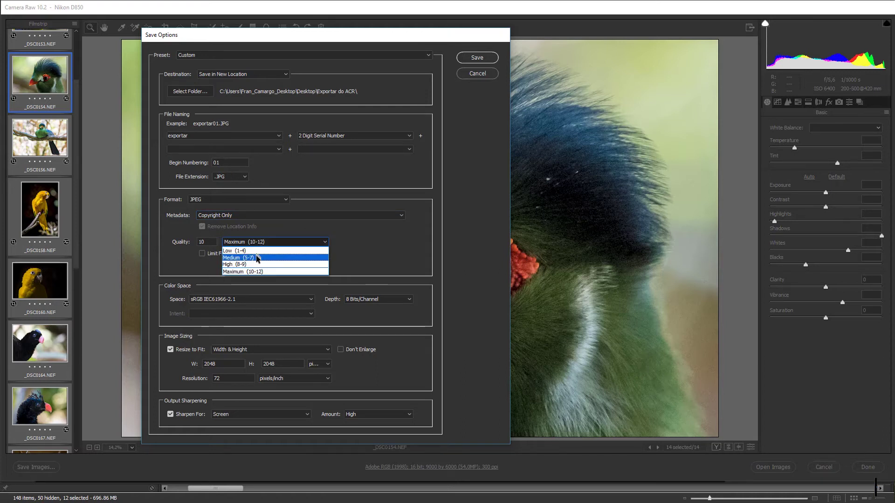
left_click(259, 272)
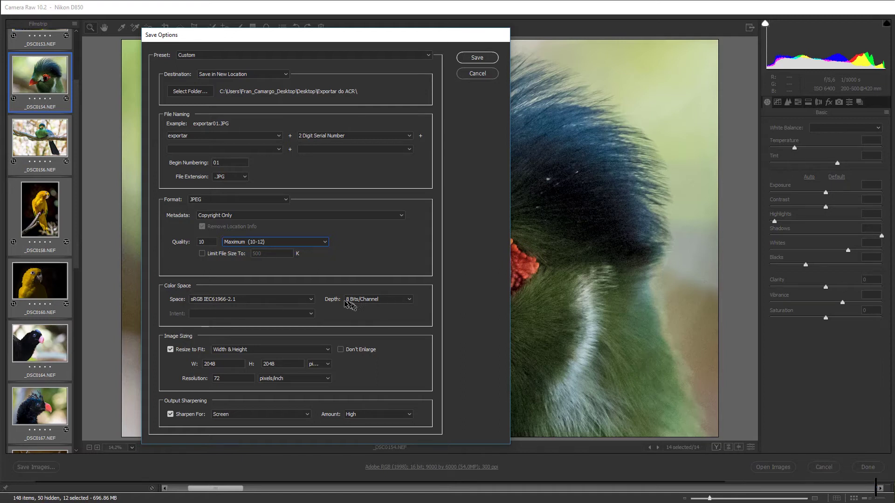
left_click(407, 300)
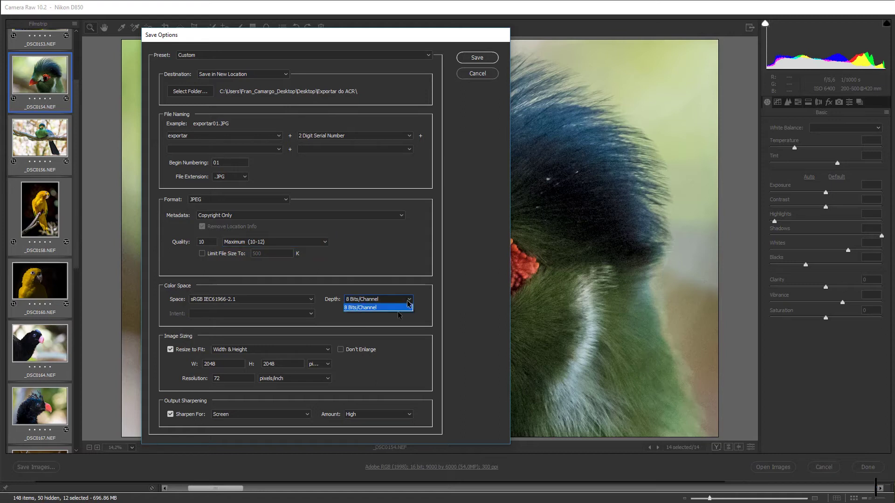
left_click(405, 307)
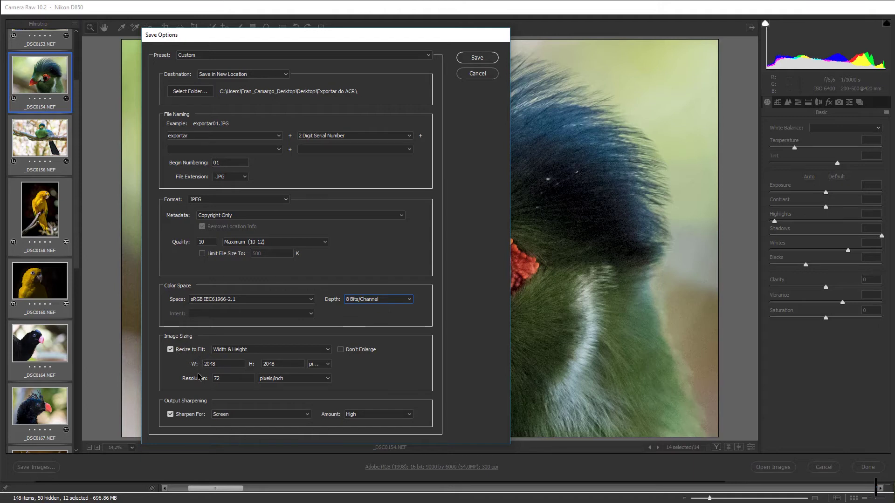
Turn Resize to Fit off and back on, and do the same with output sharpening
left_click(170, 350)
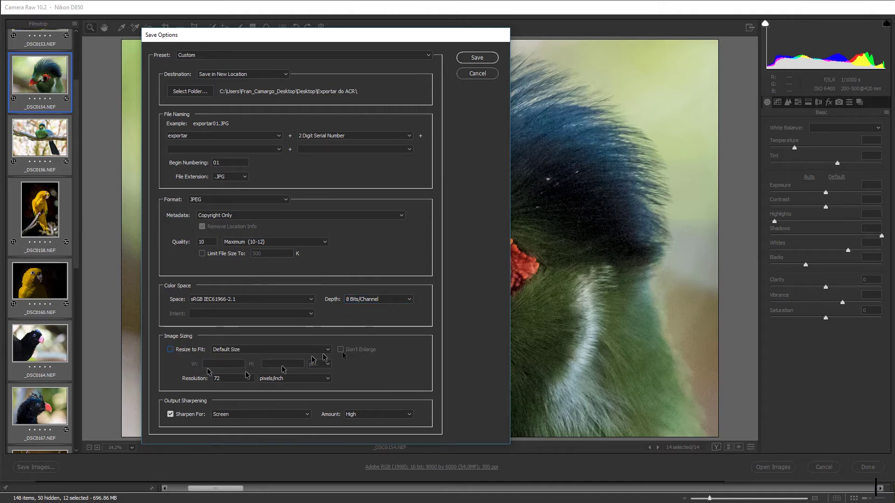
left_click(170, 349)
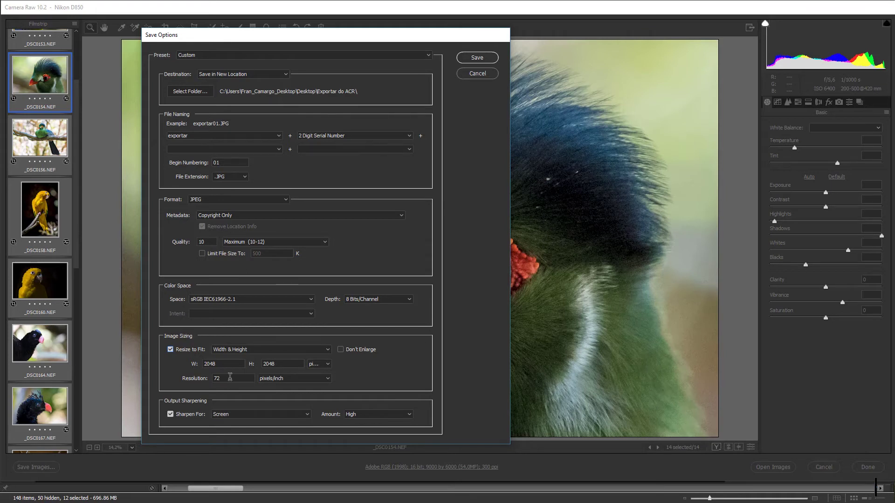
left_click(170, 415)
left_click(171, 414)
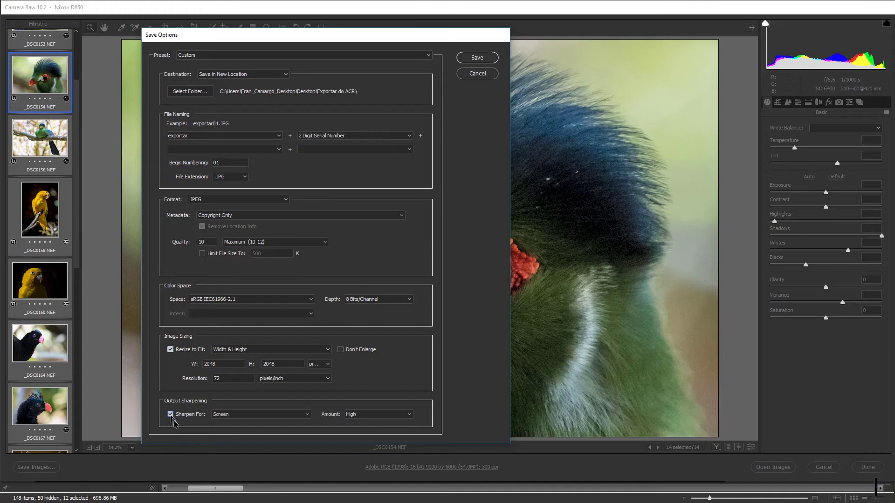
Try Glossy Paper and Matte Paper as the output sharpening target, ending on Screen
left_click(260, 415)
left_click(259, 414)
left_click(259, 414)
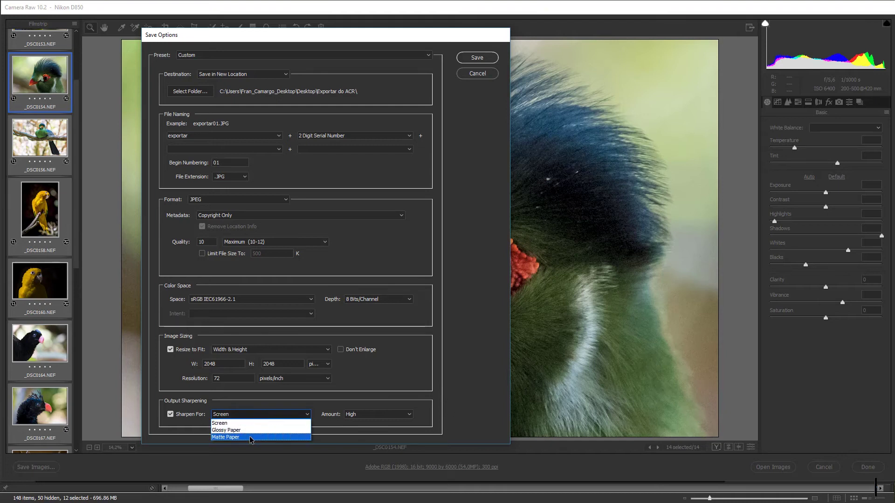
left_click(252, 430)
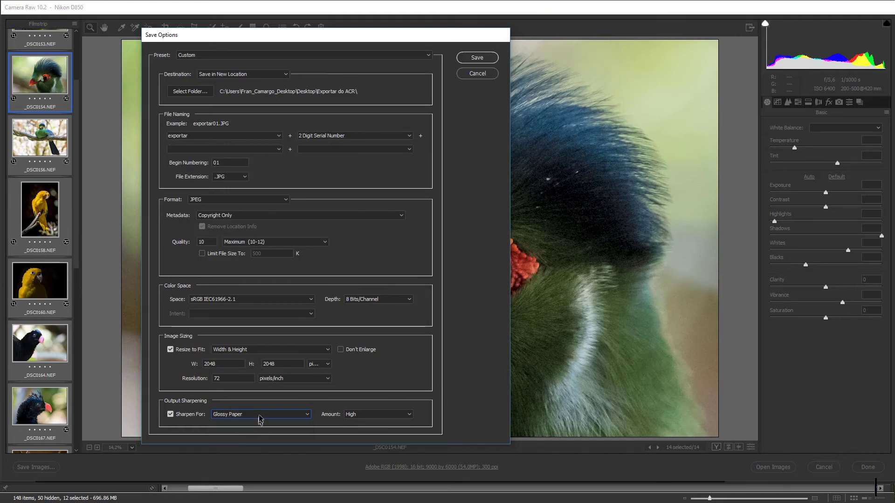
left_click(256, 415)
left_click(250, 437)
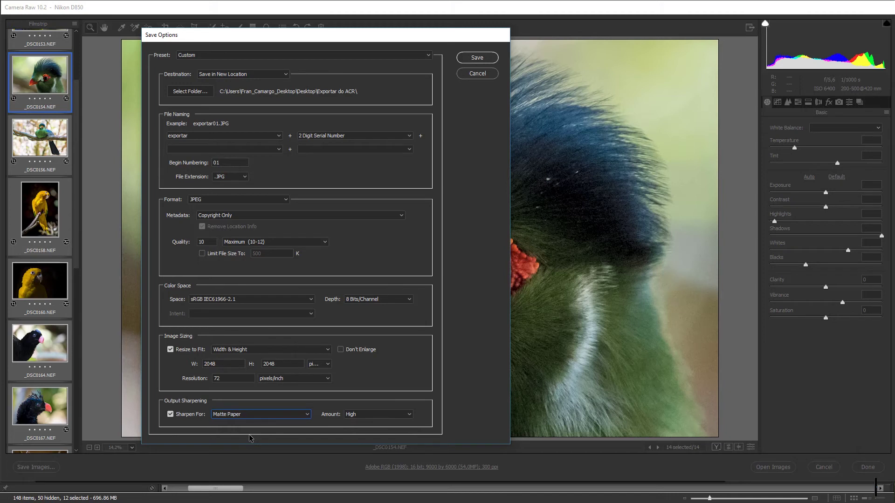
left_click(284, 415)
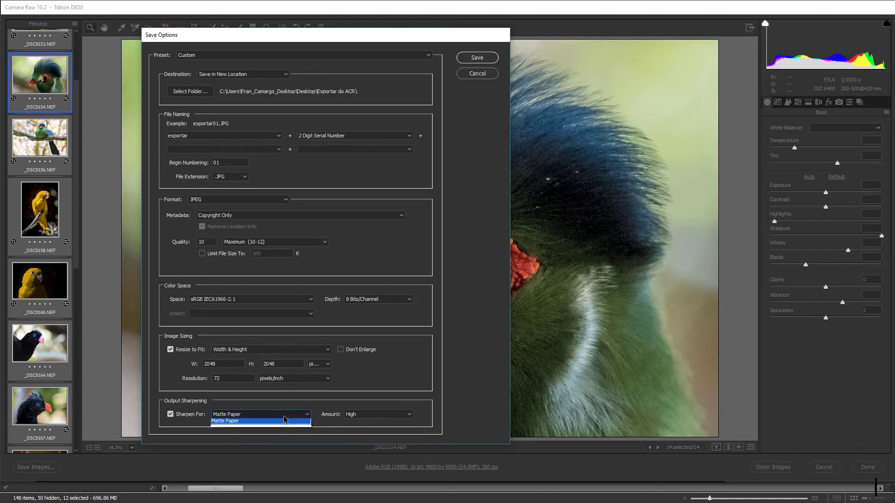
left_click(266, 424)
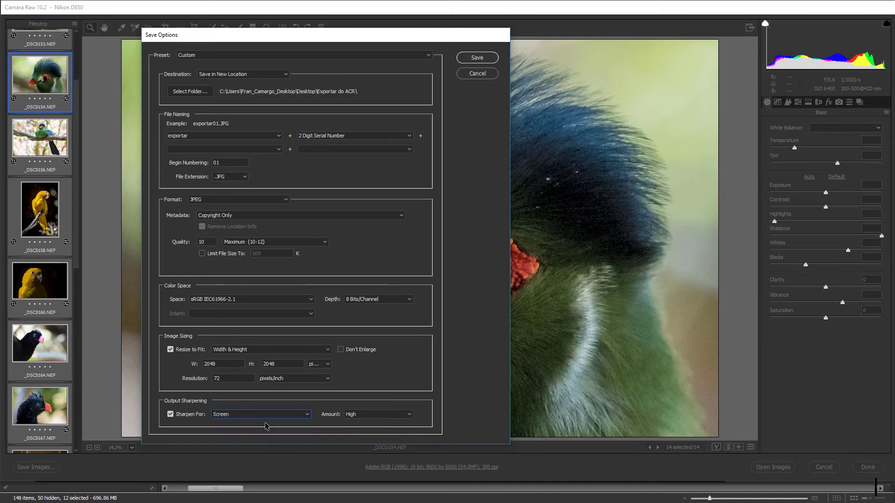
Try the Low and Standard amounts for output sharpening
left_click(397, 417)
left_click(383, 423)
left_click(380, 417)
left_click(380, 429)
Set the output sharpening amount to High and save all the selected images
left_click(379, 414)
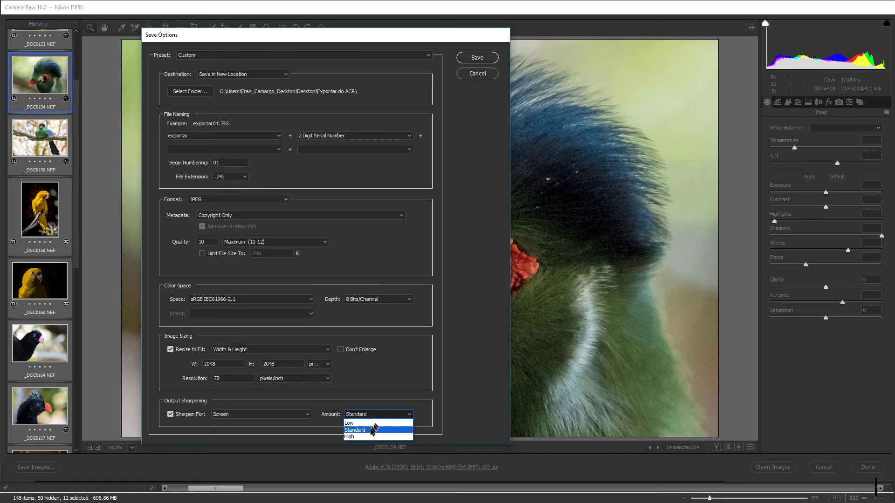
left_click(369, 437)
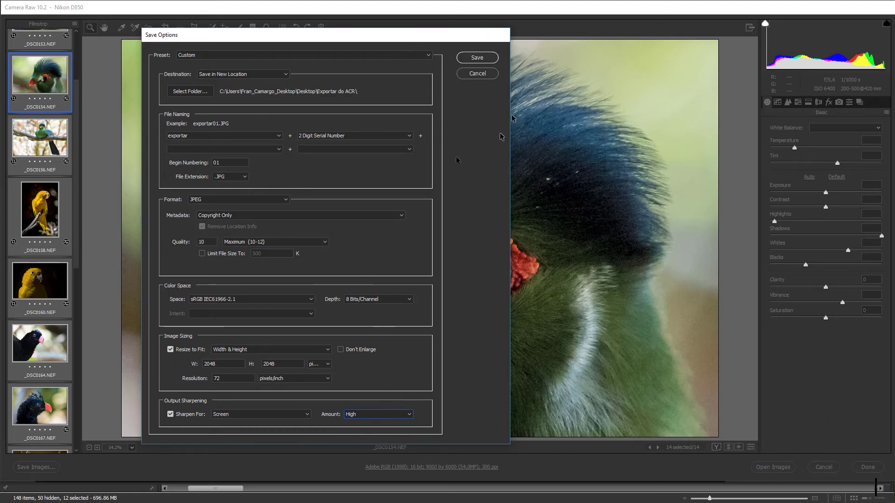
left_click(469, 59)
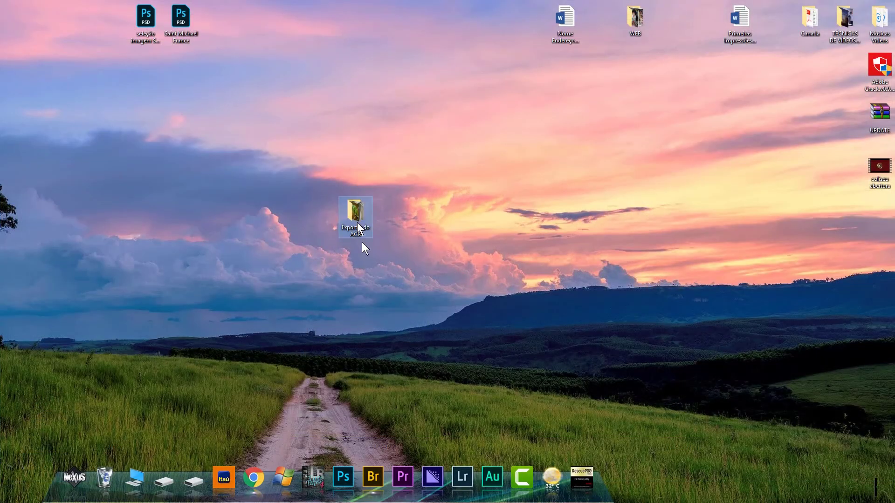
Switch to the desktop folder Exportar do ACR in File Explorer and examine the exported photos as extra large icons
left_click(361, 235)
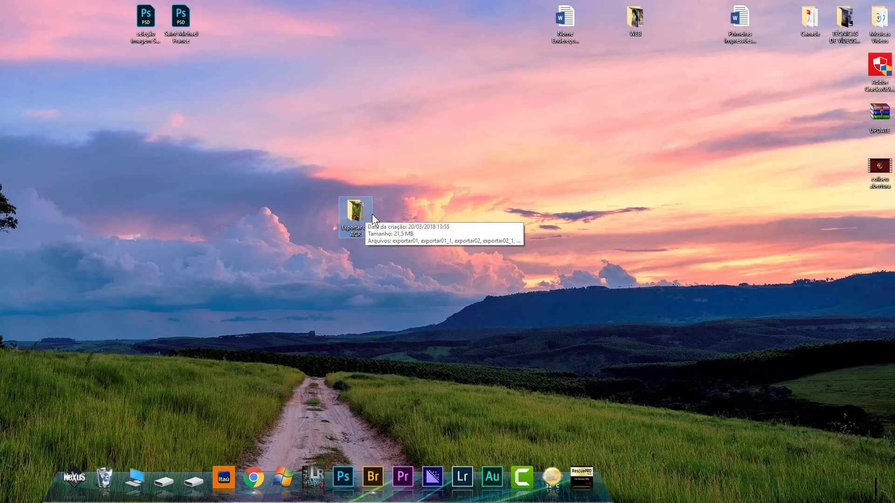
double_click(358, 214)
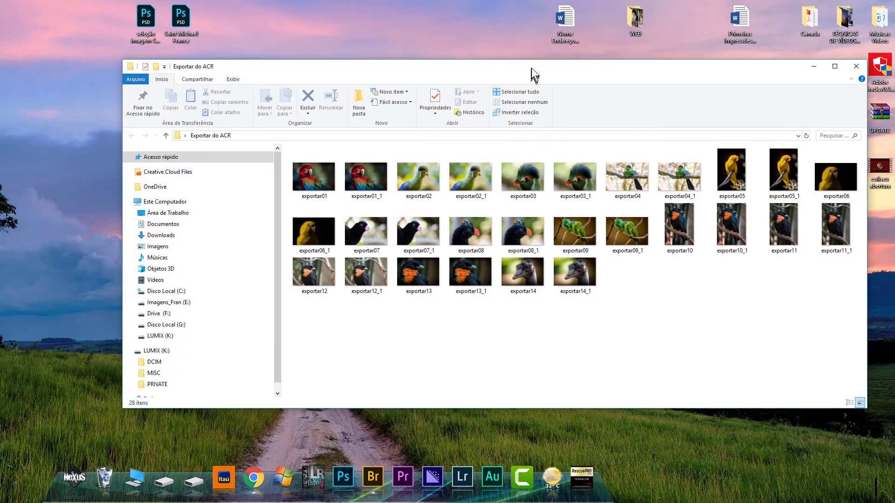
left_click_drag(531, 68, 448, 48)
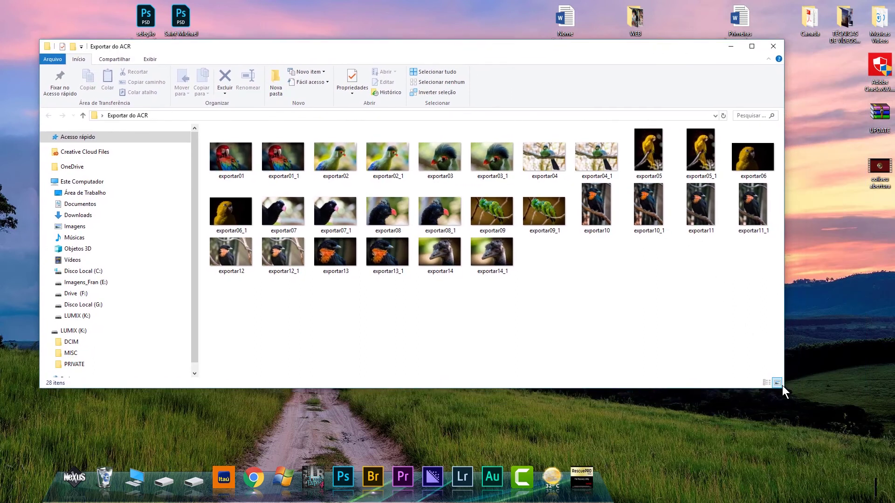
left_click(148, 60)
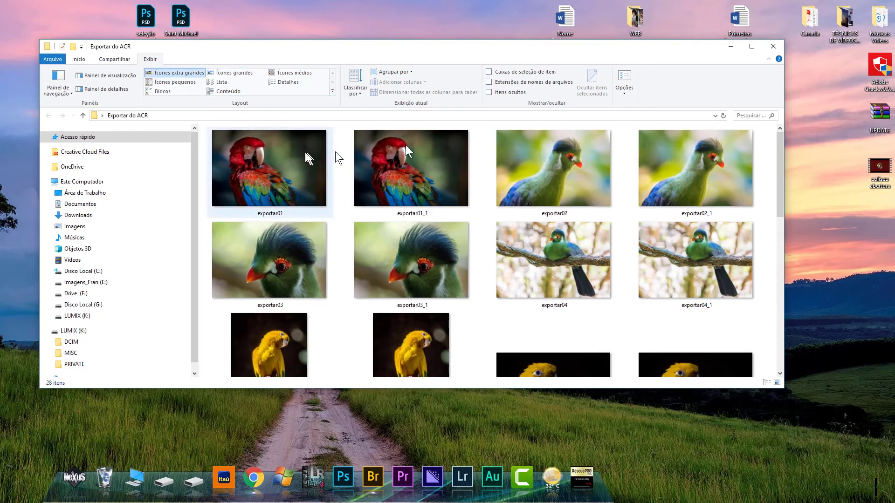
scroll(773, 158, "down", 8)
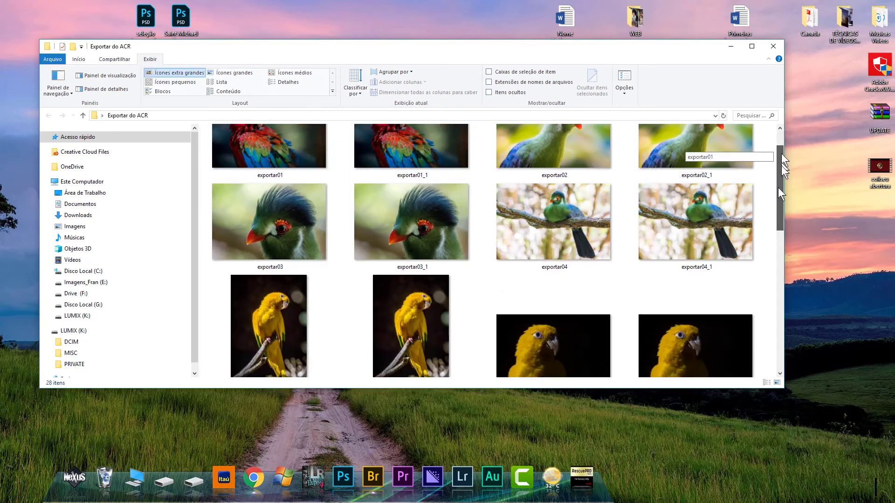